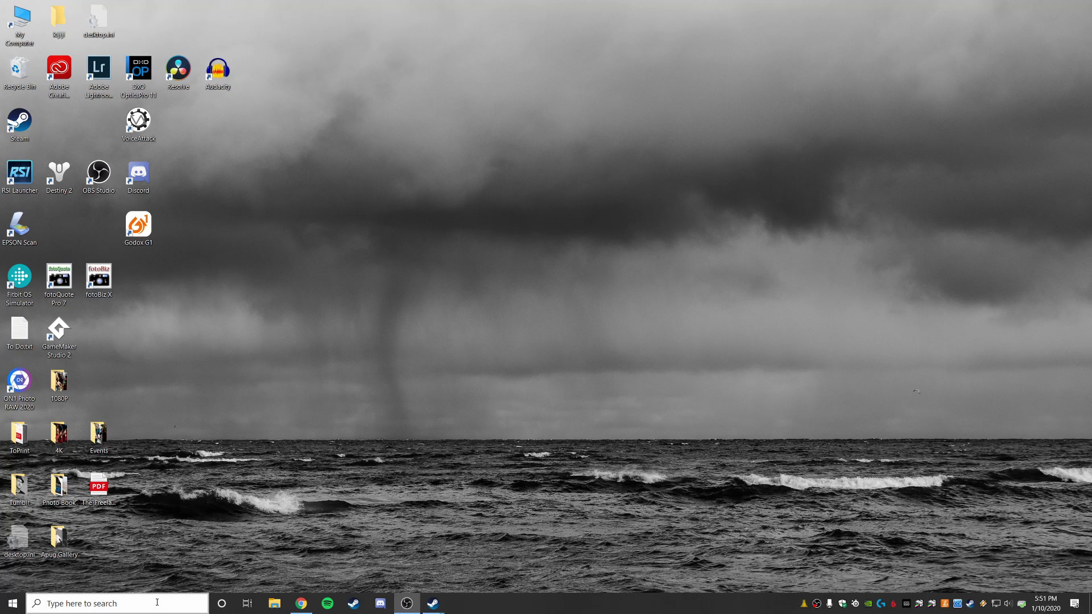
# - Search Windows for 'geforce expe' and launch GeForce Experience
pyautogui.click(158, 603)
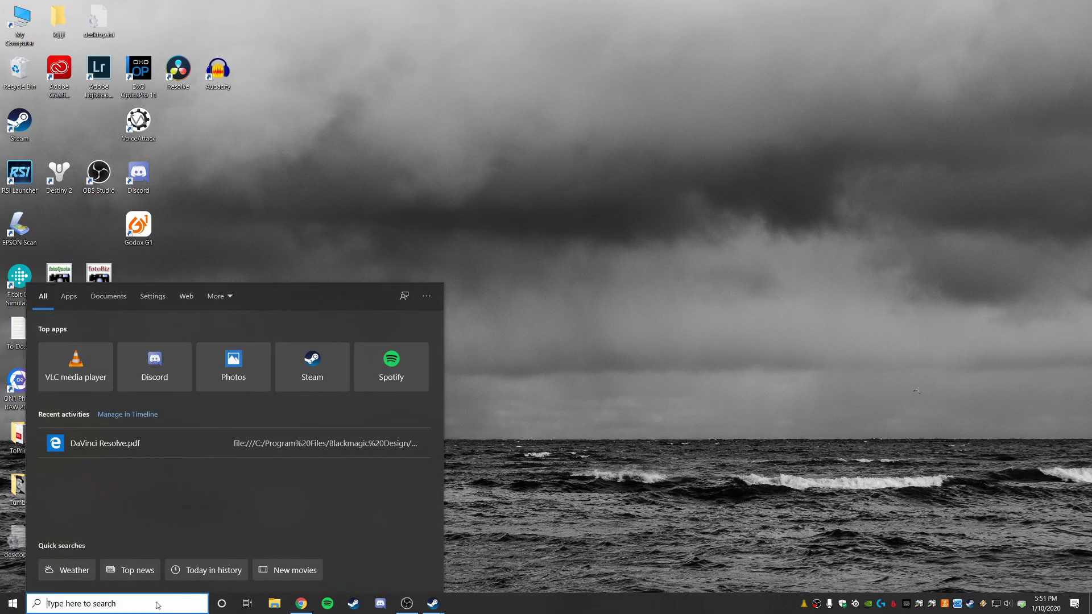
pyautogui.write('geforce expe')
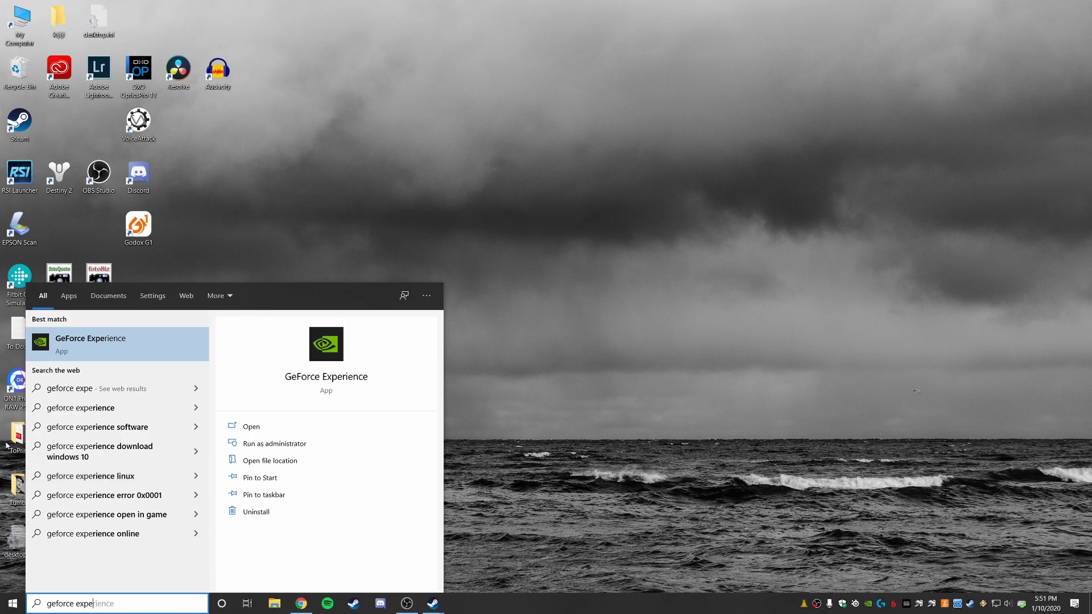
pyautogui.click(79, 347)
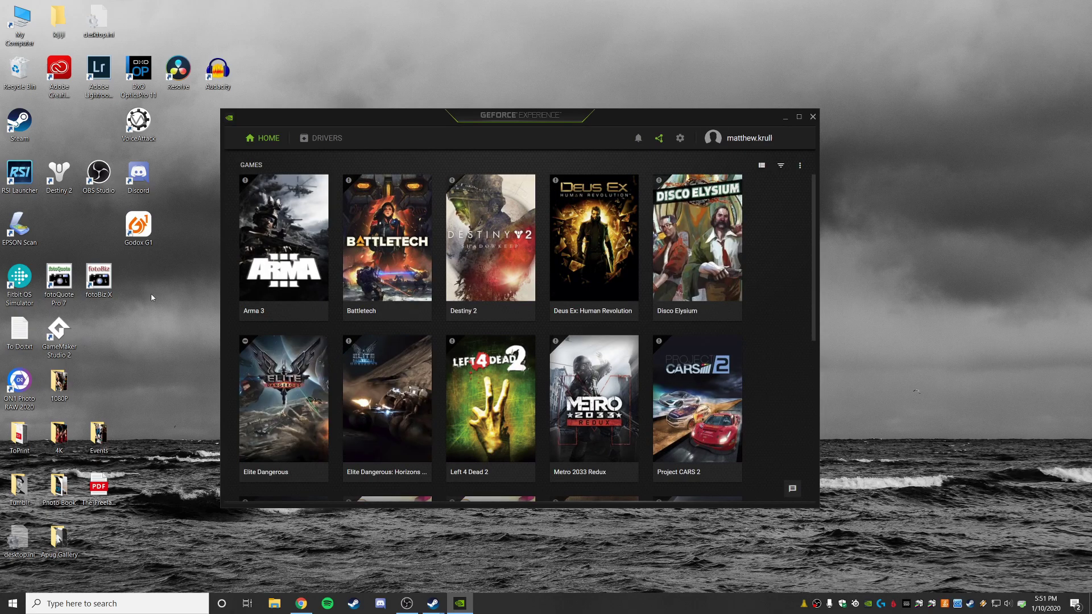
# - Open GeForce Experience settings and confirm the in-game overlay is enabled
pyautogui.click(680, 139)
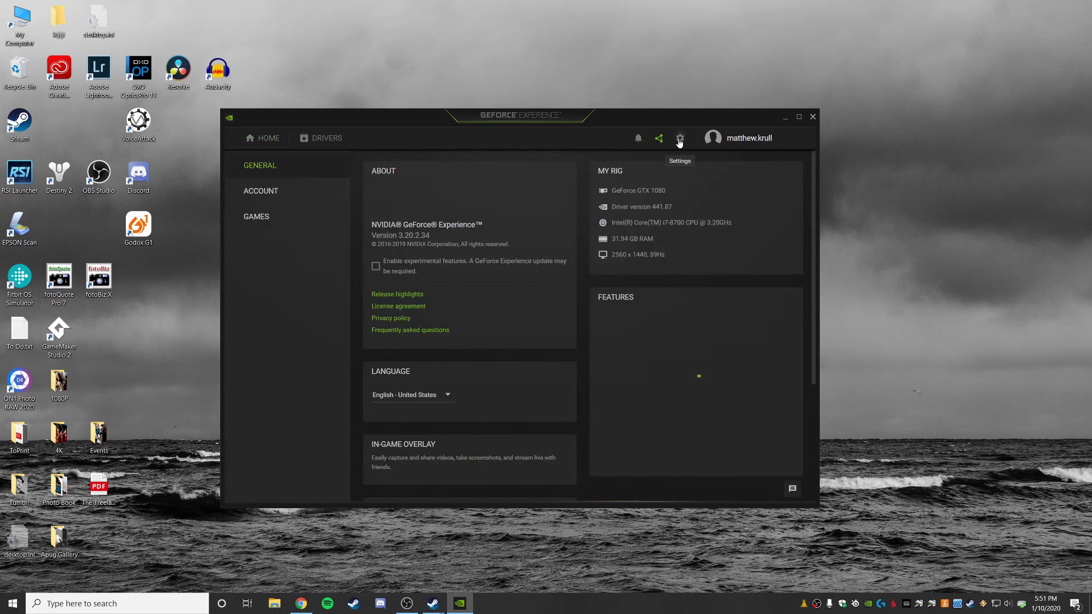
pyautogui.scroll(-1, 497, 429)
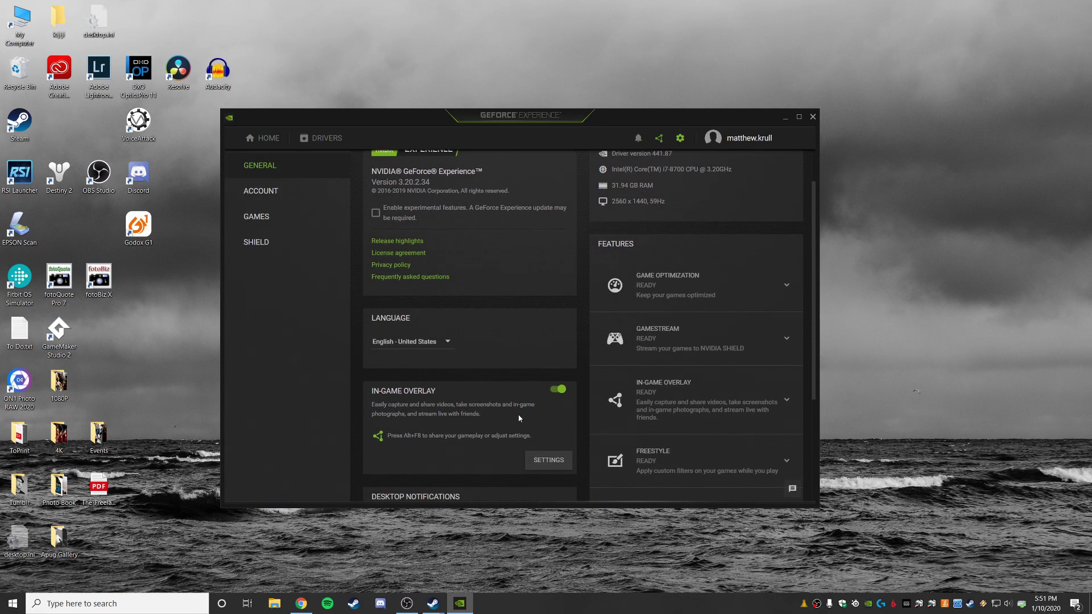
pyautogui.click(558, 391)
pyautogui.click(549, 461)
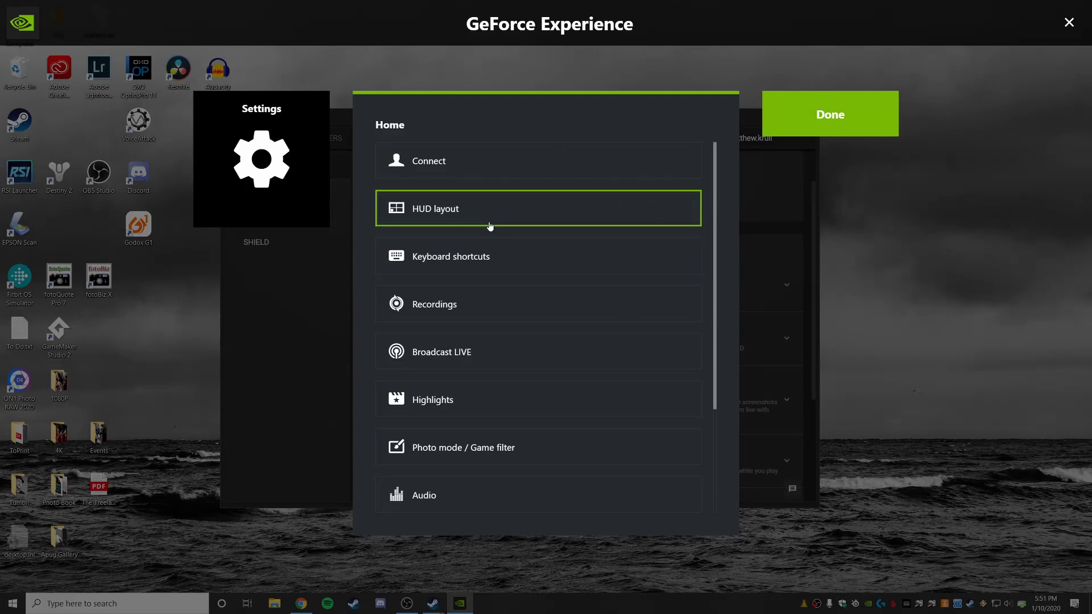
pyautogui.click(476, 257)
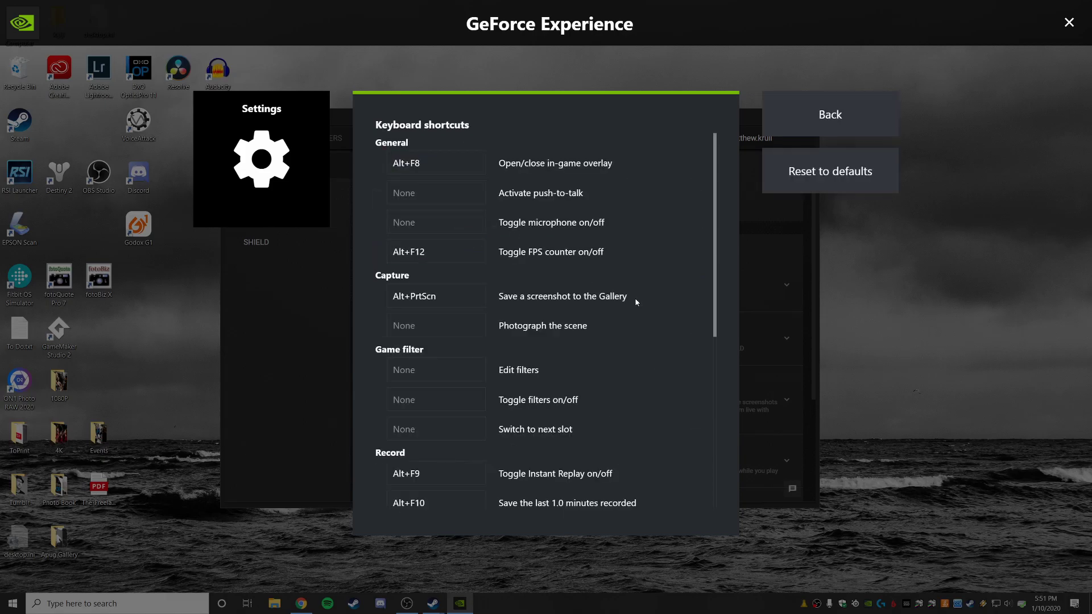
pyautogui.scroll(-2, 636, 301)
pyautogui.scroll(2, 637, 302)
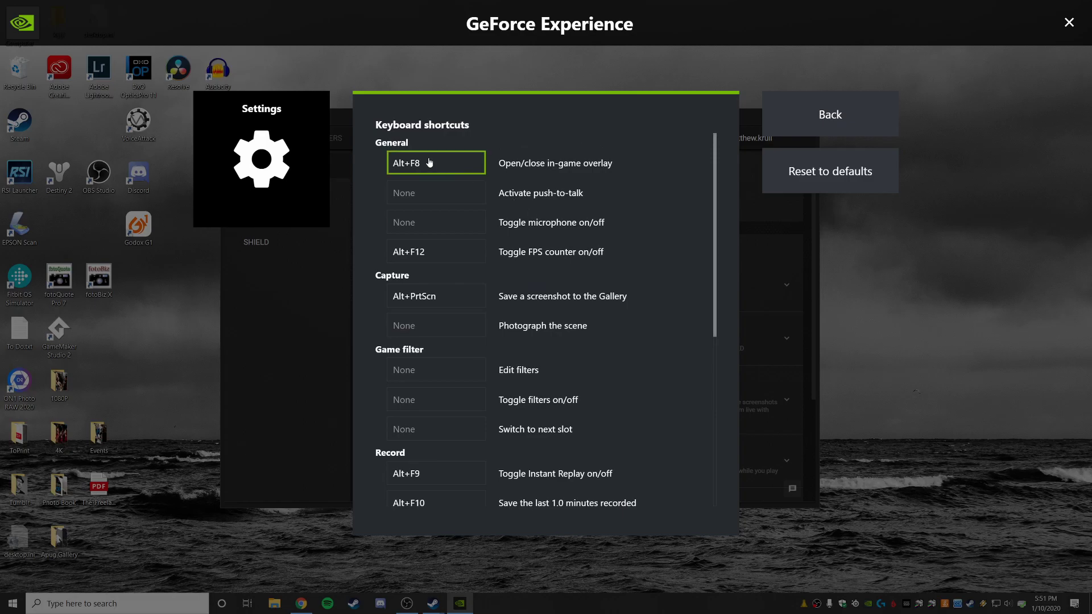
pyautogui.scroll(-1, 726, 119)
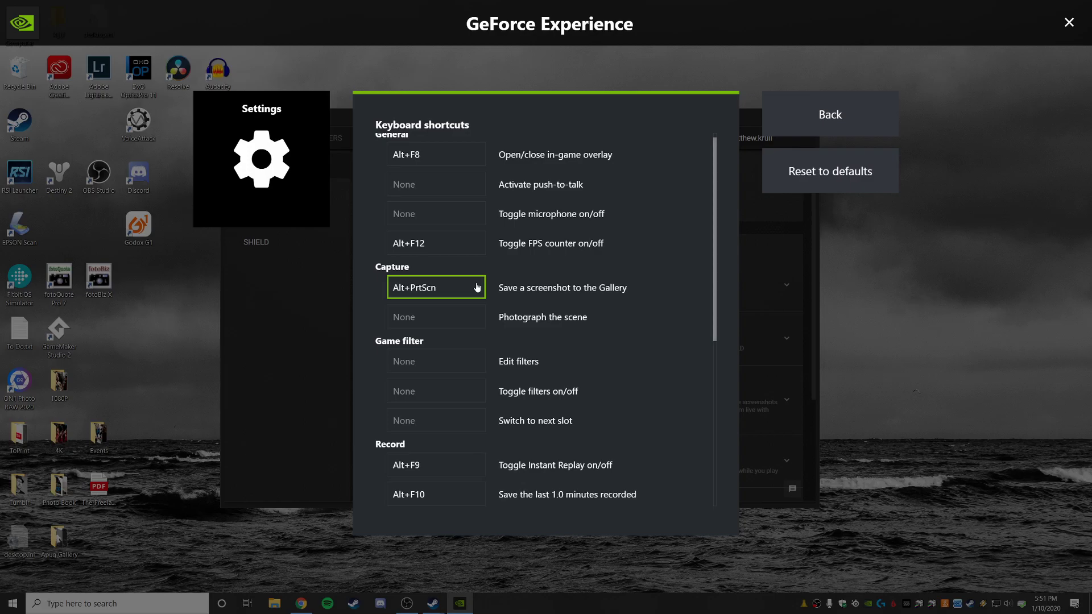
pyautogui.scroll(-2, 681, 348)
pyautogui.scroll(-2, 680, 347)
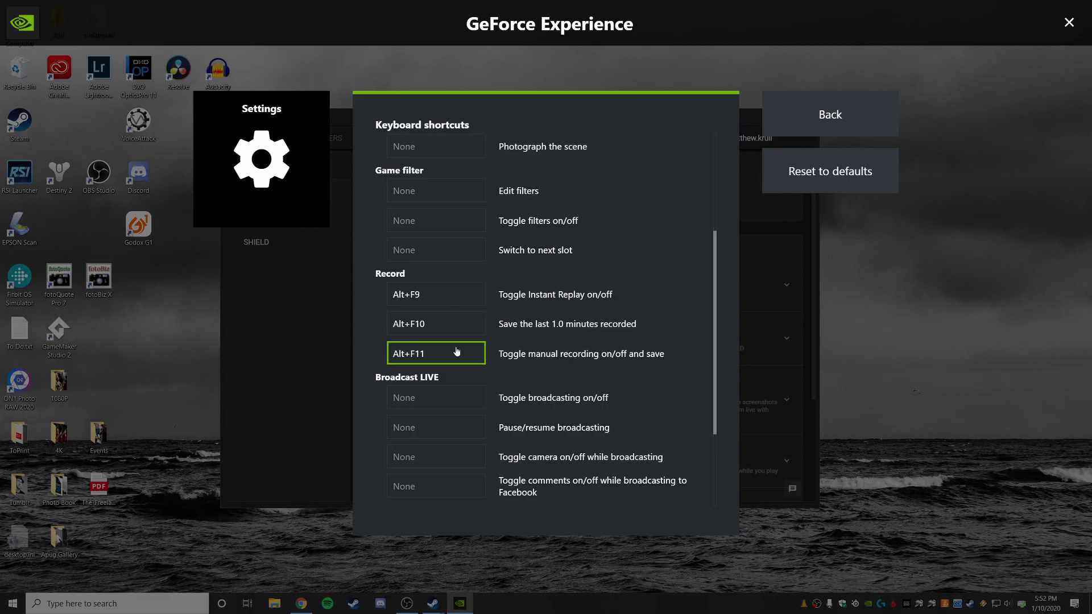
pyautogui.scroll(-2, 457, 351)
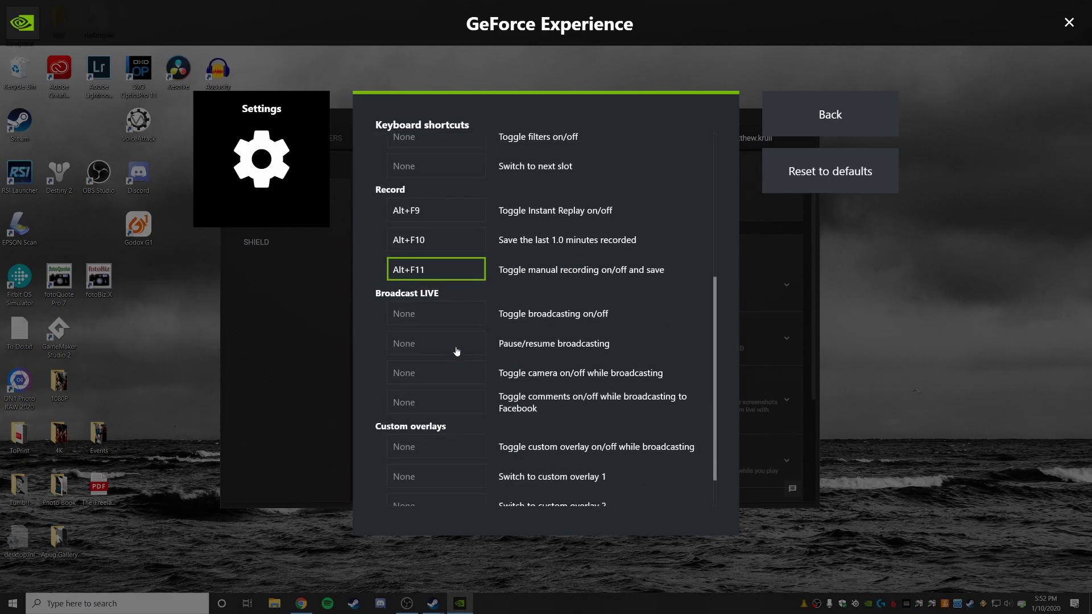
pyautogui.scroll(-1, 476, 327)
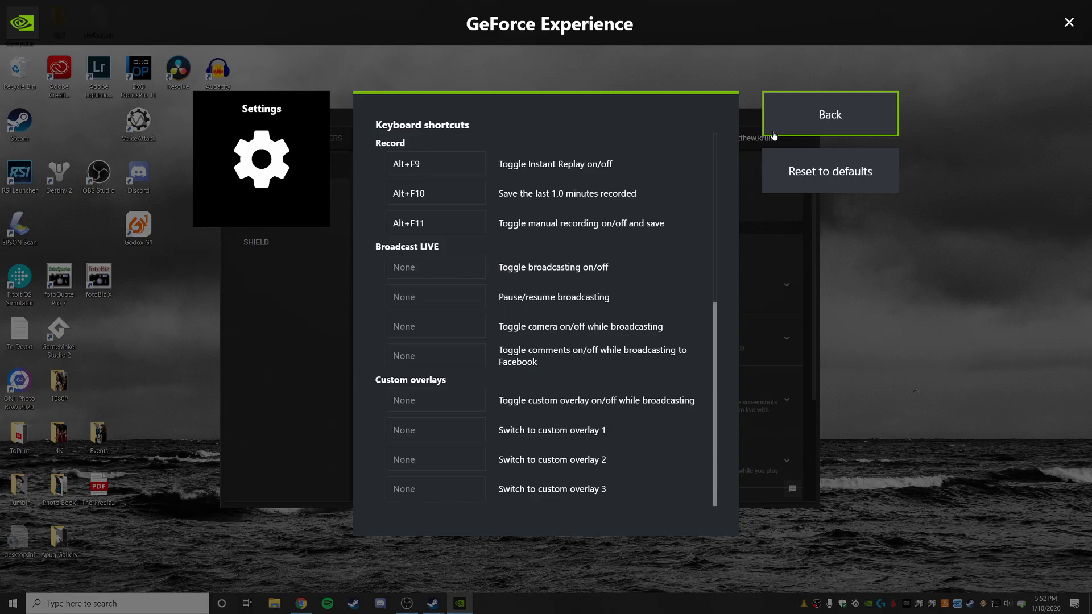
pyautogui.click(802, 114)
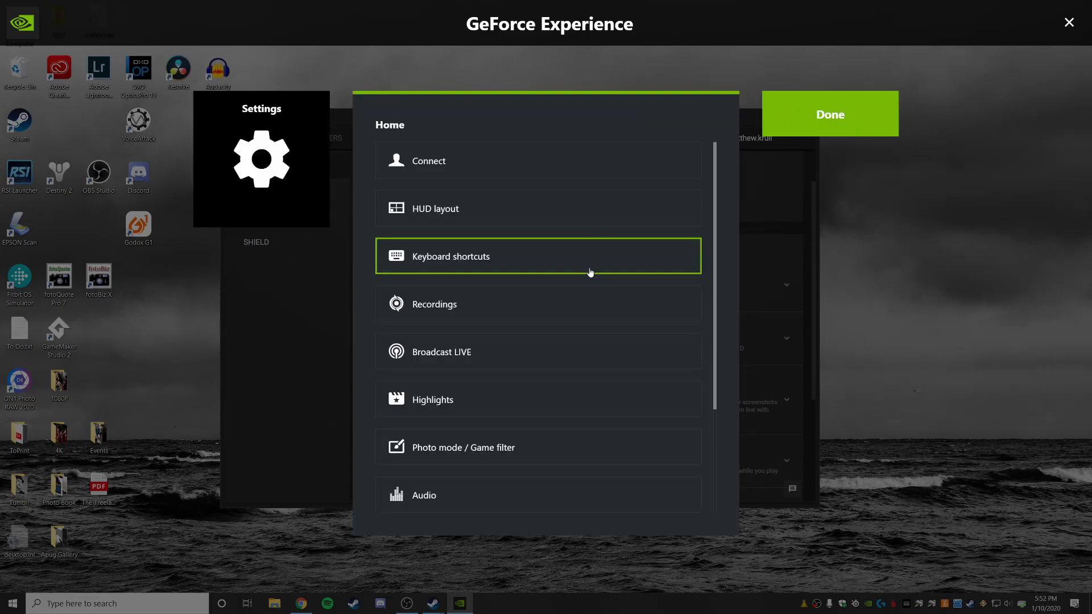
pyautogui.click(474, 310)
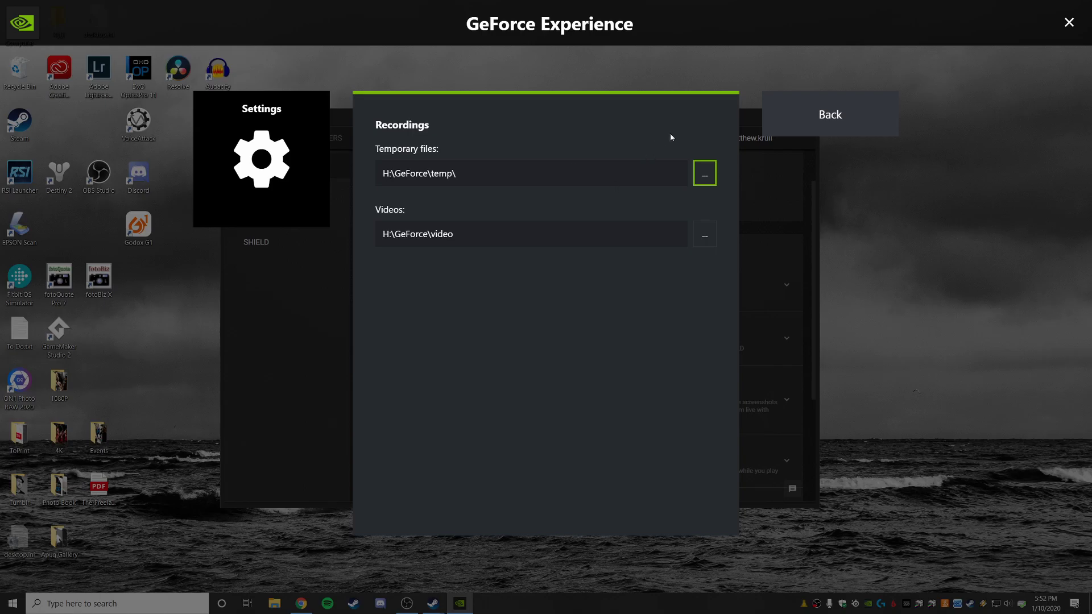
pyautogui.click(802, 115)
pyautogui.scroll(-3, 594, 318)
pyautogui.scroll(-1, 555, 342)
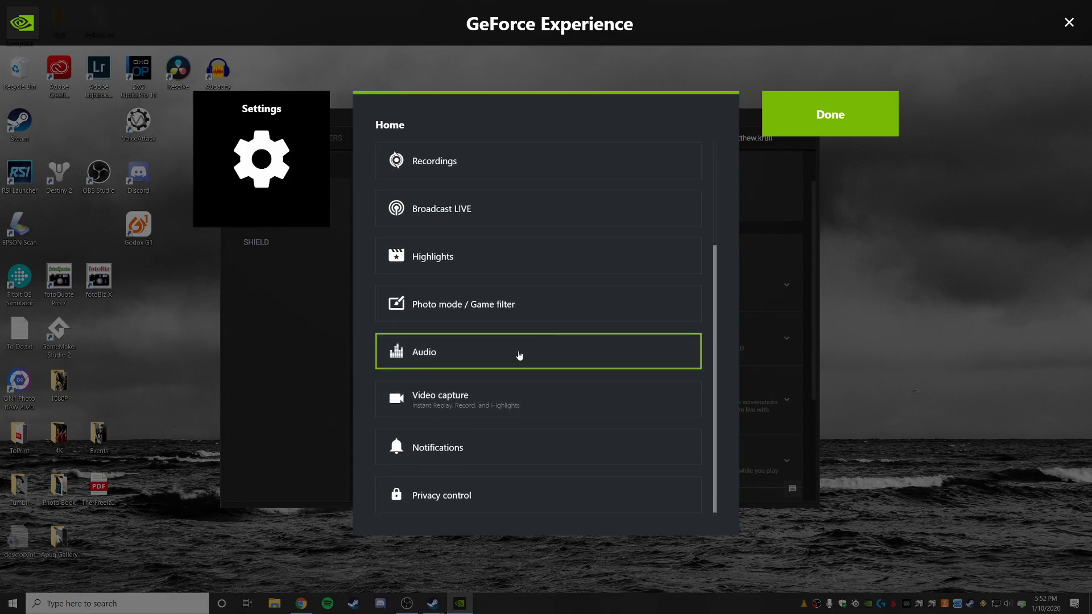
# - Open the Audio capture settings to record system and microphone as separate tracks
pyautogui.click(520, 356)
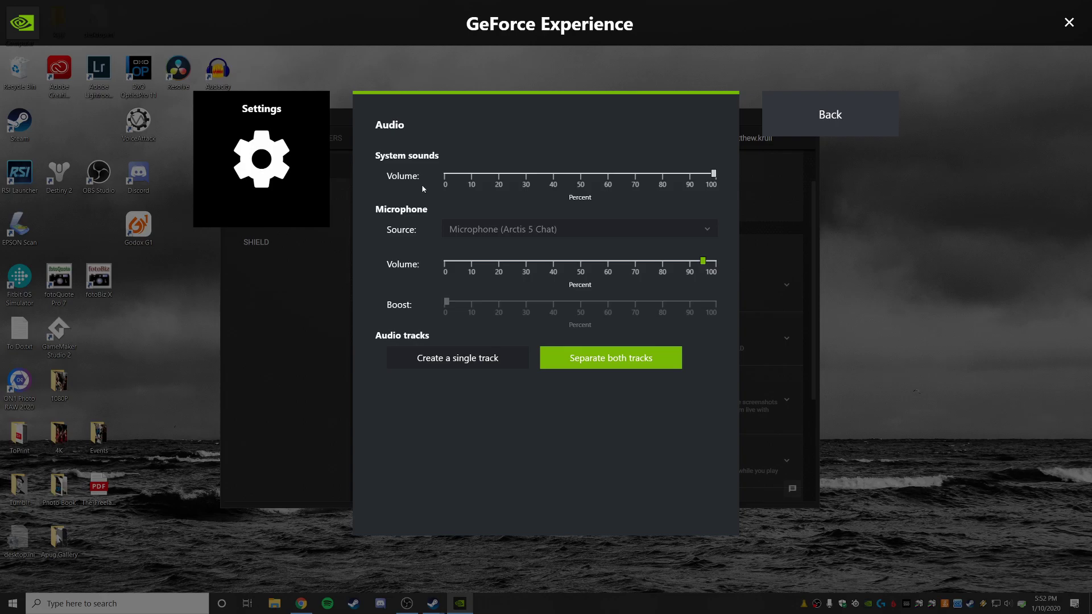
# - Leave the audio settings and open the Video capture settings
pyautogui.click(796, 121)
pyautogui.scroll(-3, 596, 324)
pyautogui.scroll(-2, 597, 325)
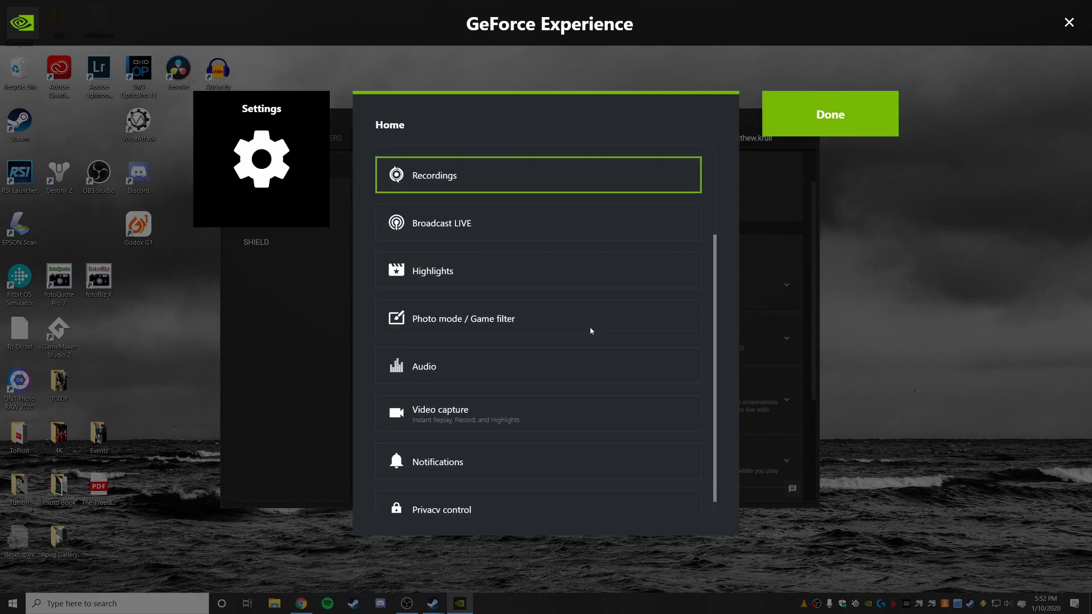
pyautogui.click(553, 402)
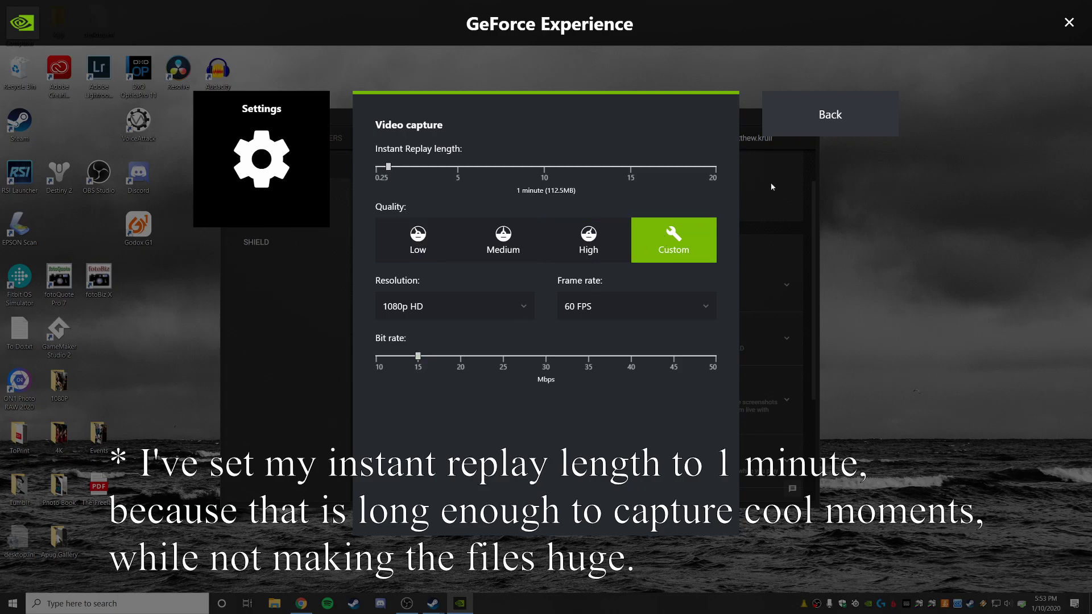
# - Close the overlay settings, then turn Instant Replay on and back off
pyautogui.click(850, 127)
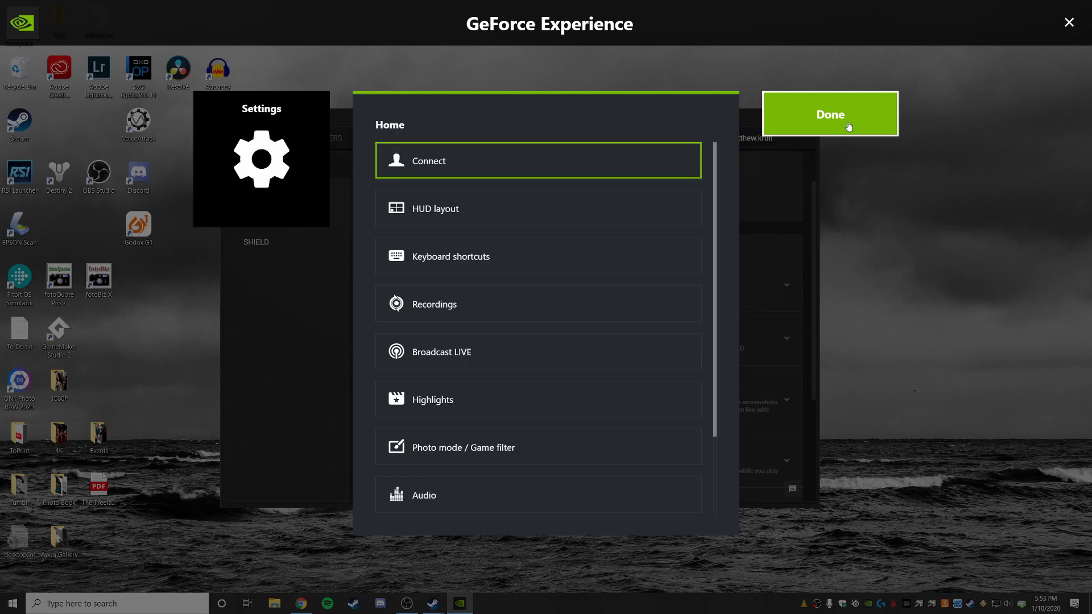
pyautogui.click(836, 120)
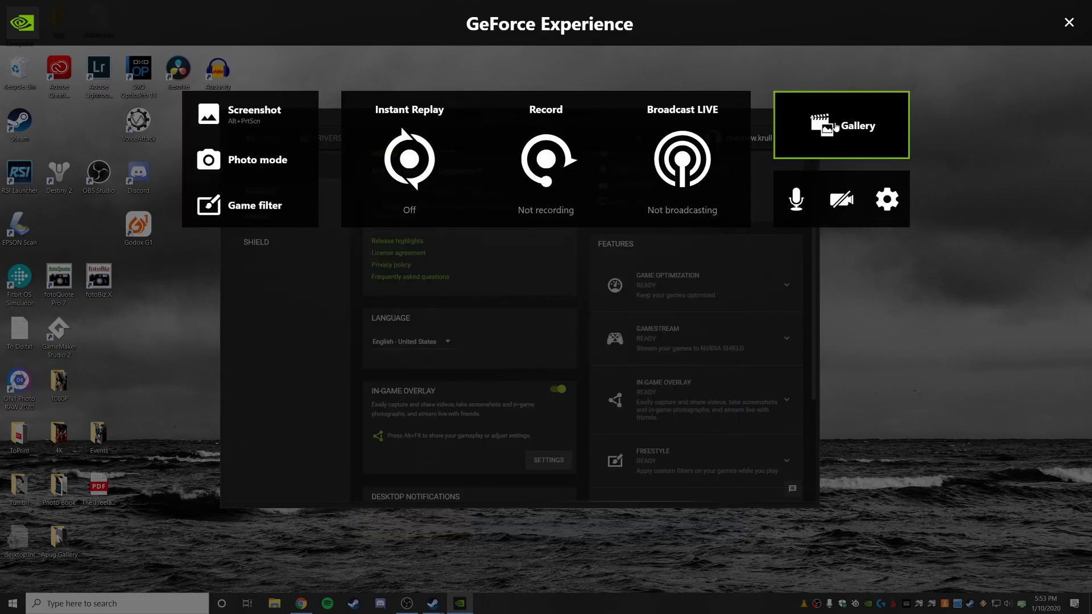
pyautogui.click(422, 161)
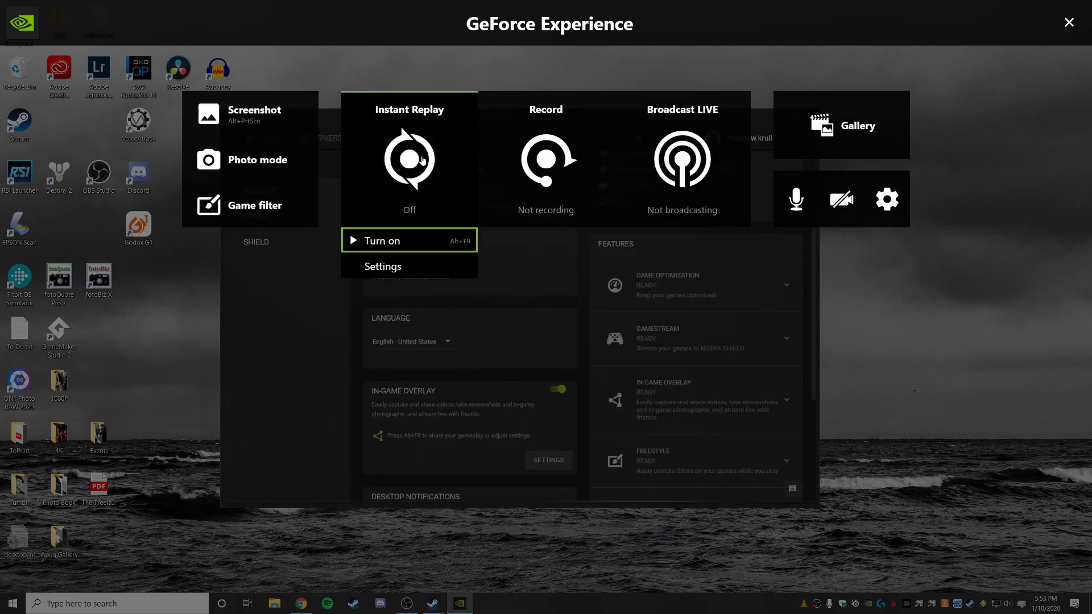
pyautogui.click(382, 238)
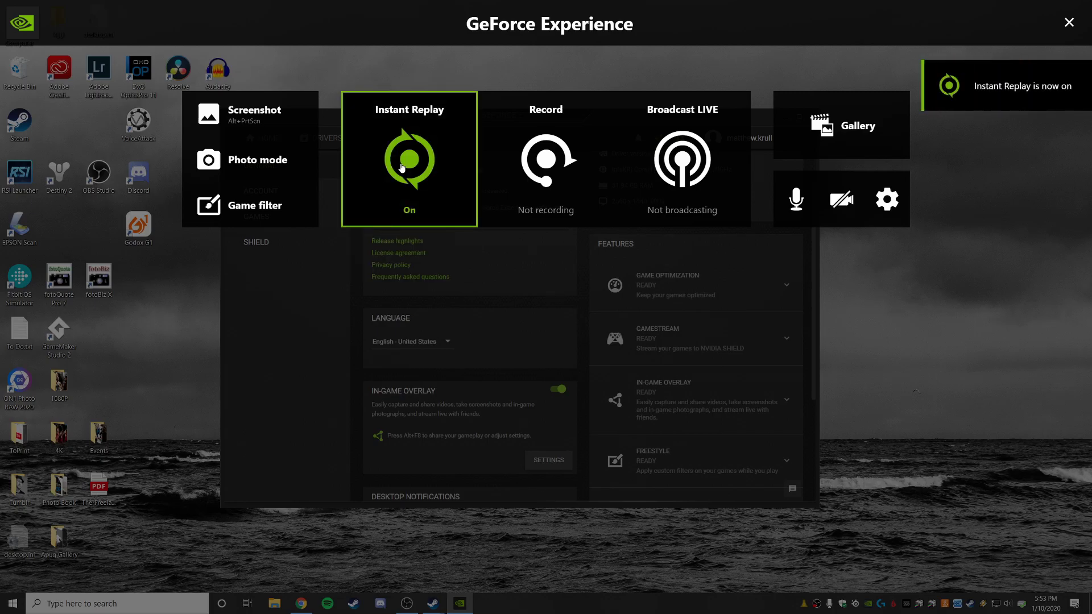
pyautogui.hotkey('alt', 'shift', 'F10')
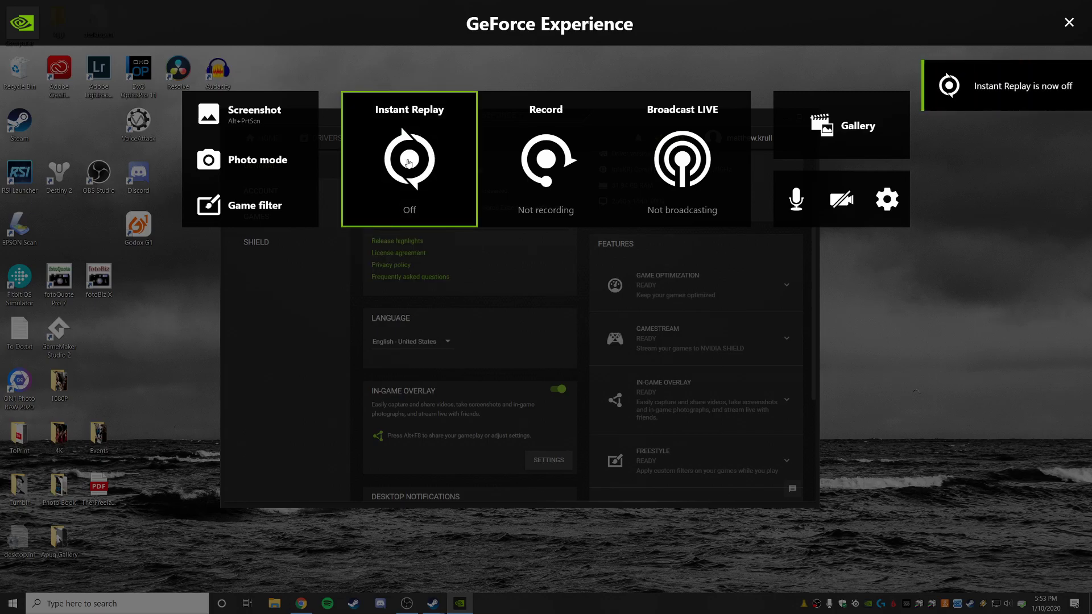